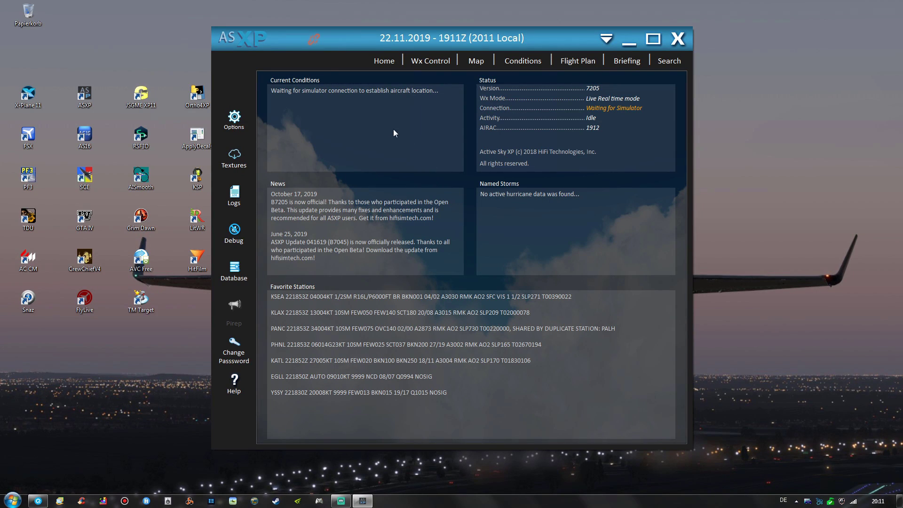
In Options > General, check download interval, approach download prevention, VATSIM weather and Navigraph VOR/NDB data
click(234, 121)
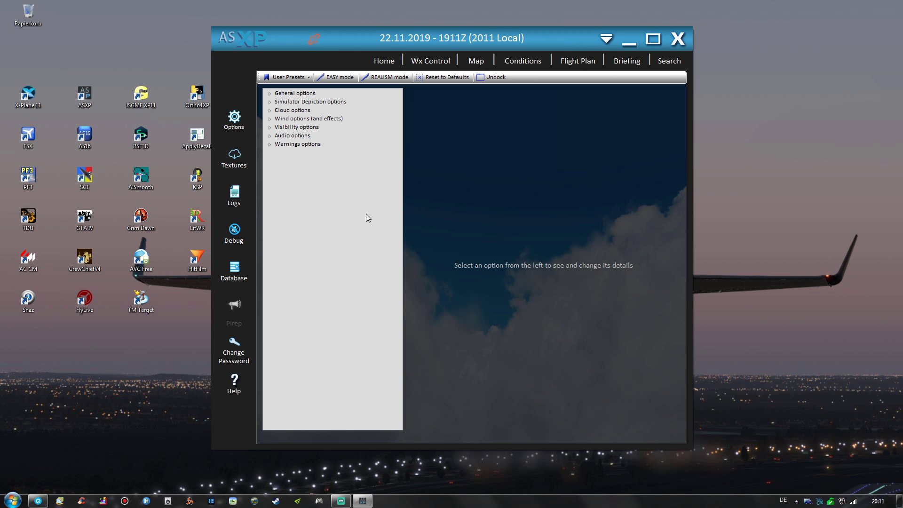
click(295, 93)
click(308, 102)
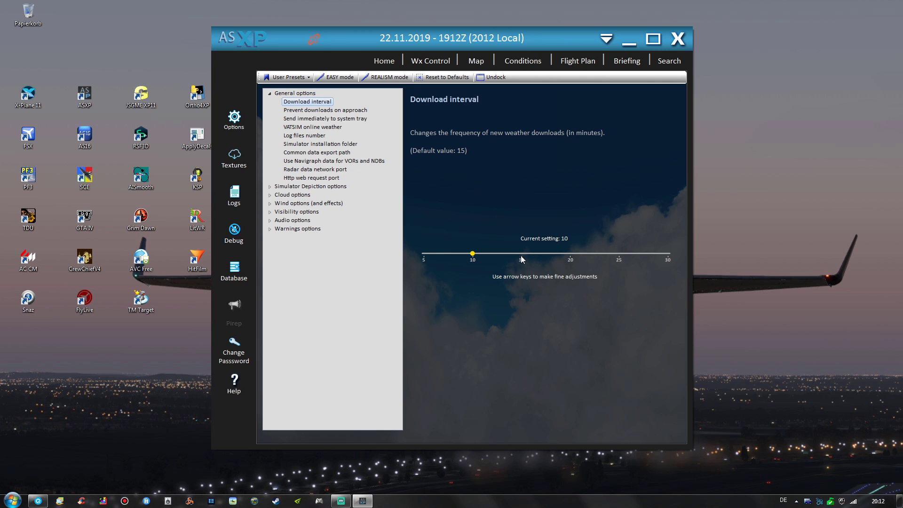
click(320, 110)
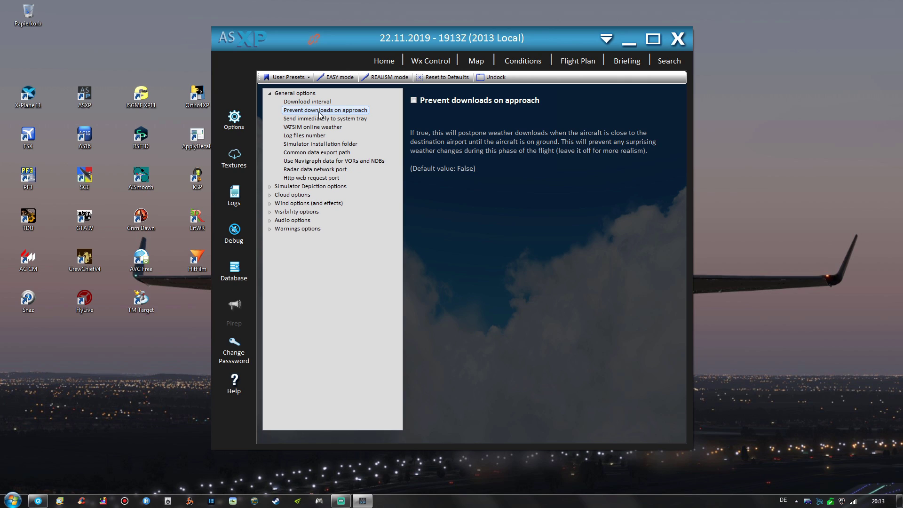
click(322, 128)
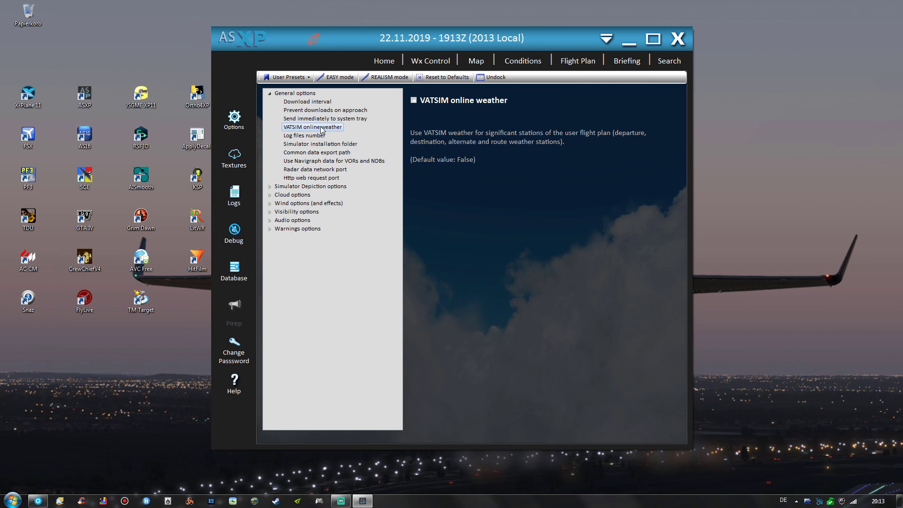
click(325, 161)
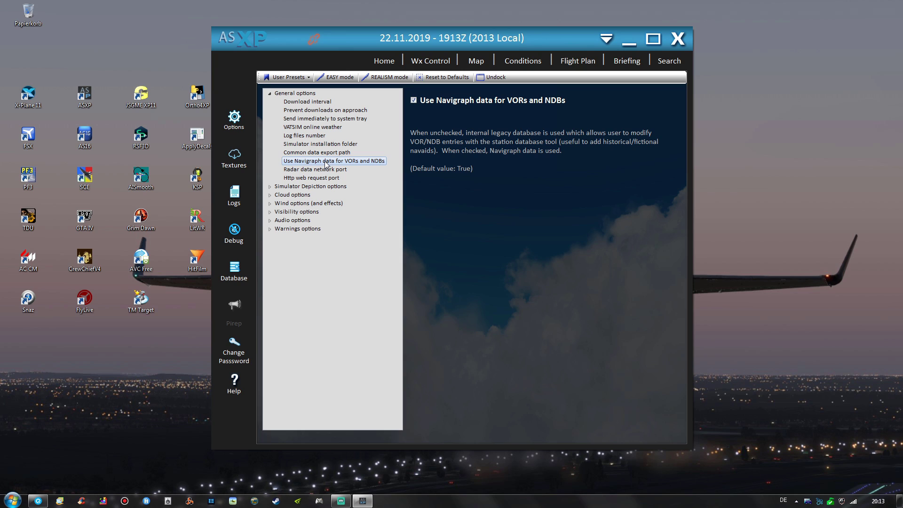
In Simulator Depiction options, check hurricane depiction and confirm Global Static depiction mode is disabled
click(310, 186)
click(309, 110)
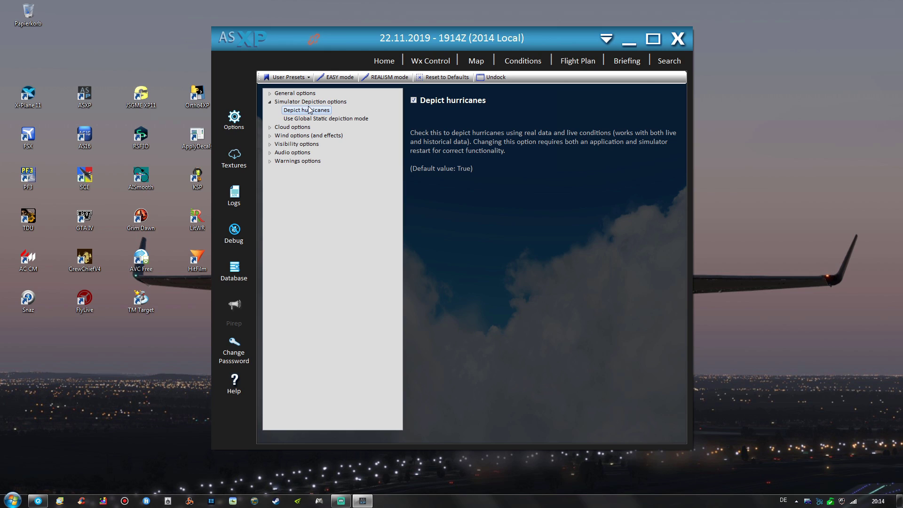
click(314, 119)
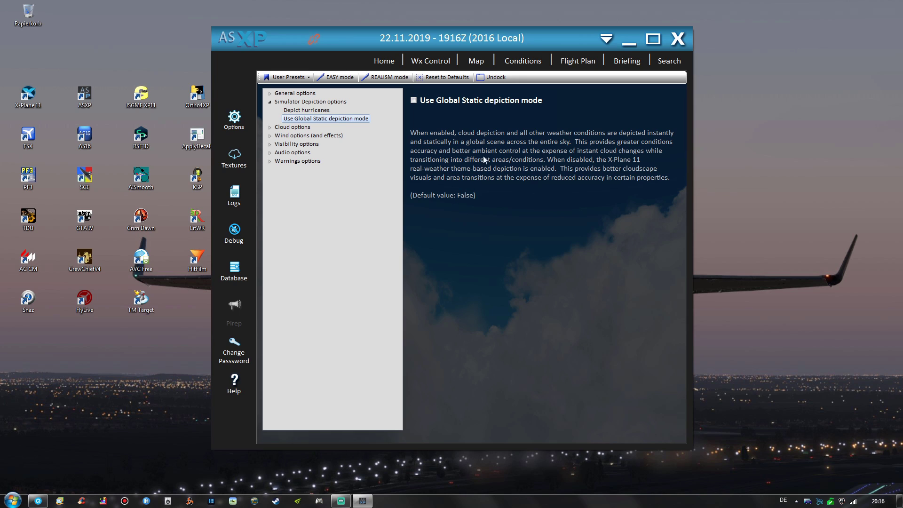
Check cloud turbulence, icing, cirrus generation (10), CB thunderstorm prevention and increased storm precipitation (enabled)
click(270, 102)
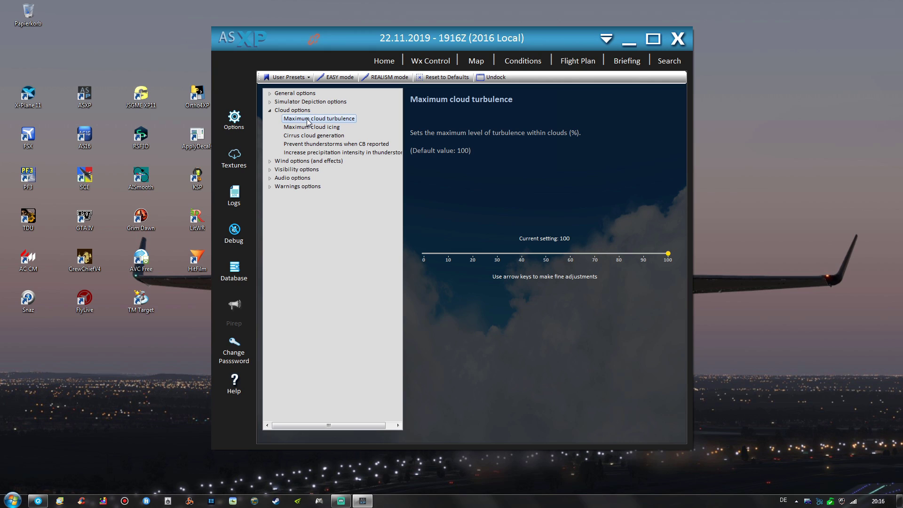
click(326, 127)
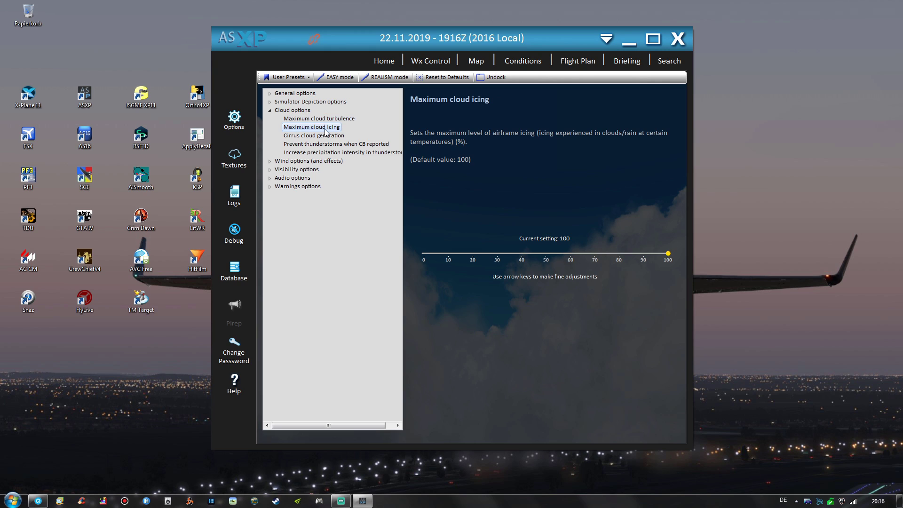
click(326, 136)
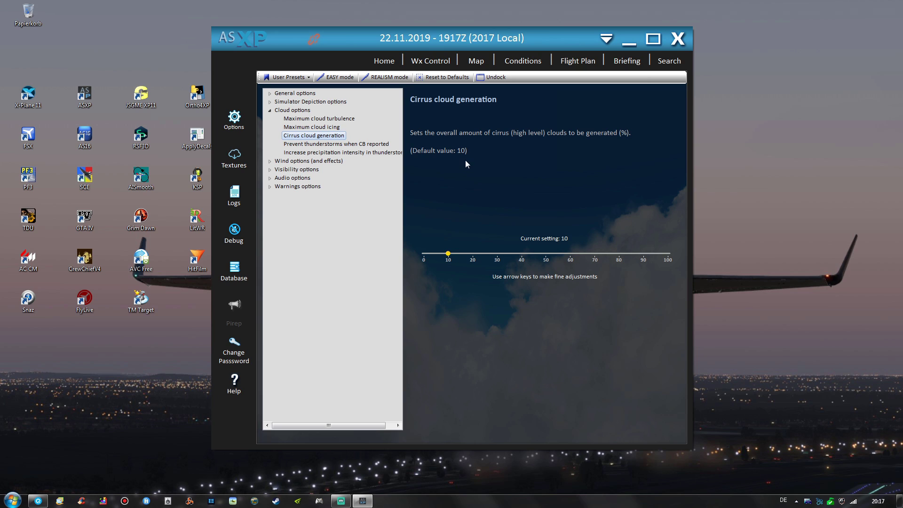
click(315, 146)
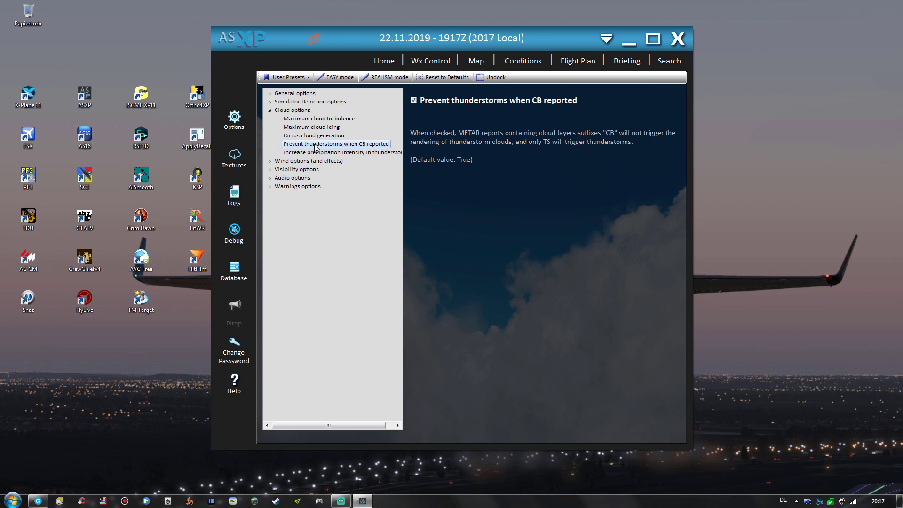
click(320, 153)
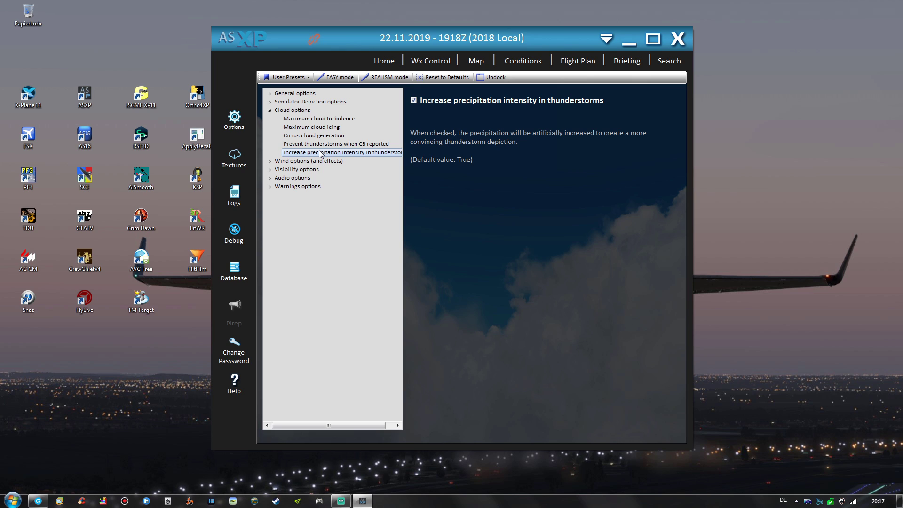
Check surface wind, wind turbulence, turbulence scale, X-Plane turbulence override and maximum wind shear (100)
click(287, 110)
click(306, 119)
click(310, 128)
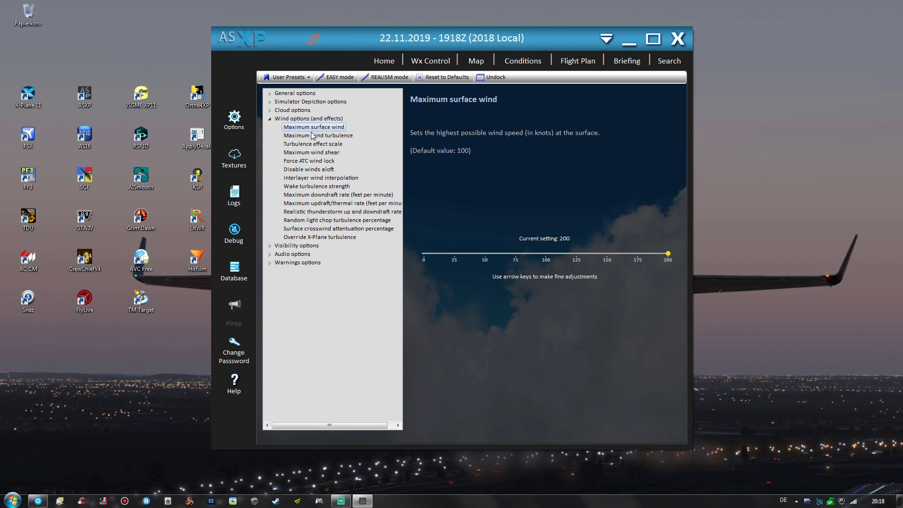
click(312, 136)
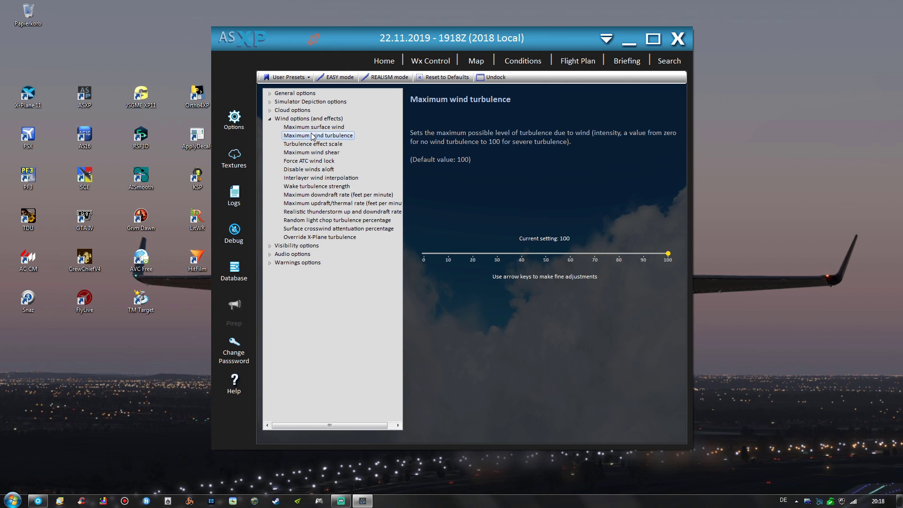
click(313, 144)
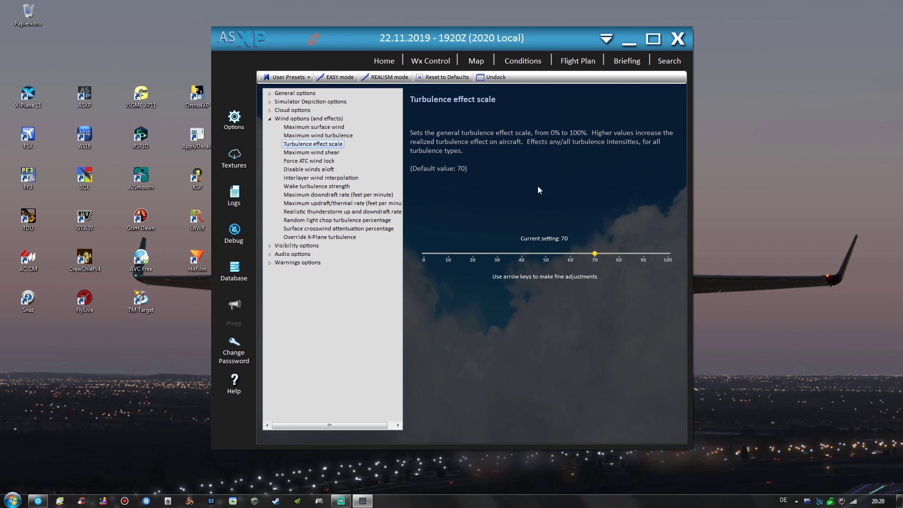
click(320, 238)
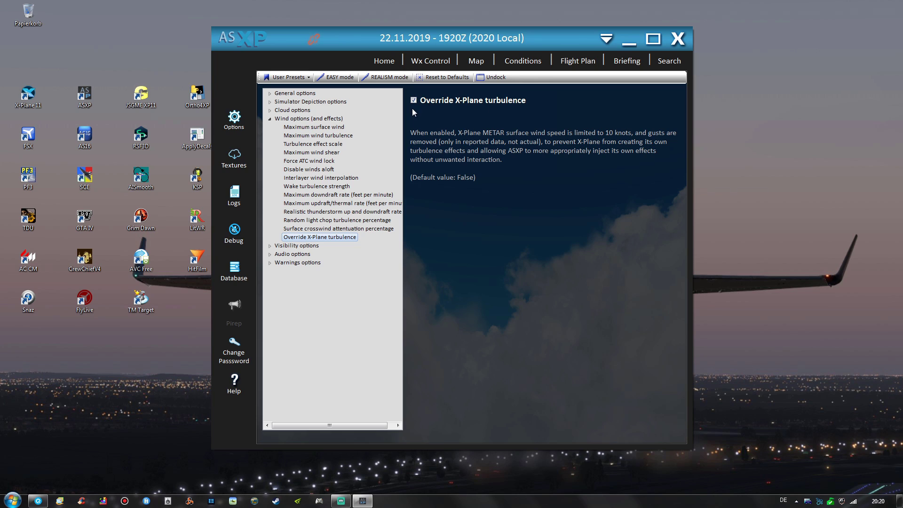
click(316, 156)
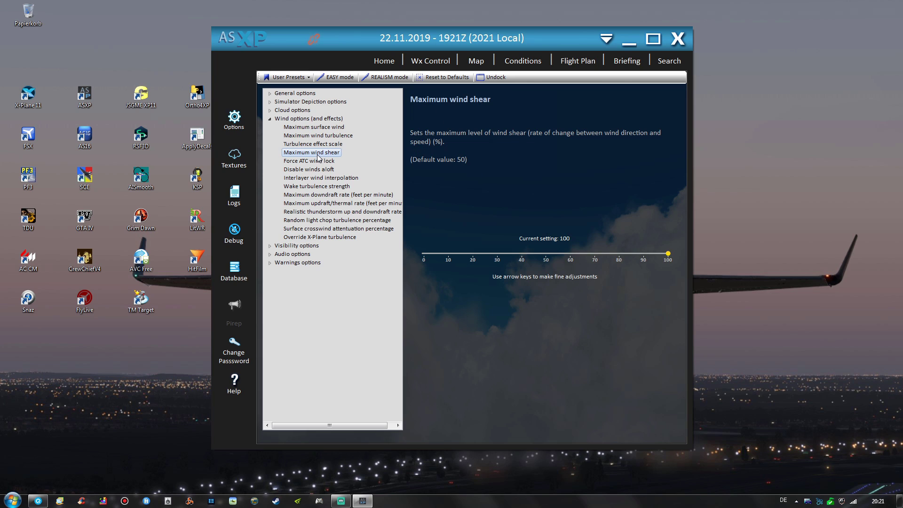
Check ATC wind lock, winds aloft, interlayer interpolation, wake turbulence, draft rates and random light chop (25)
click(316, 162)
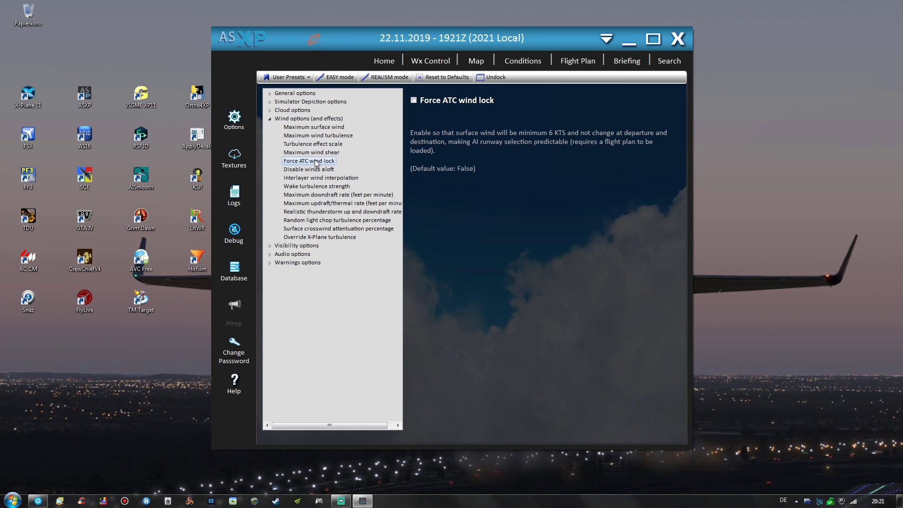
click(316, 171)
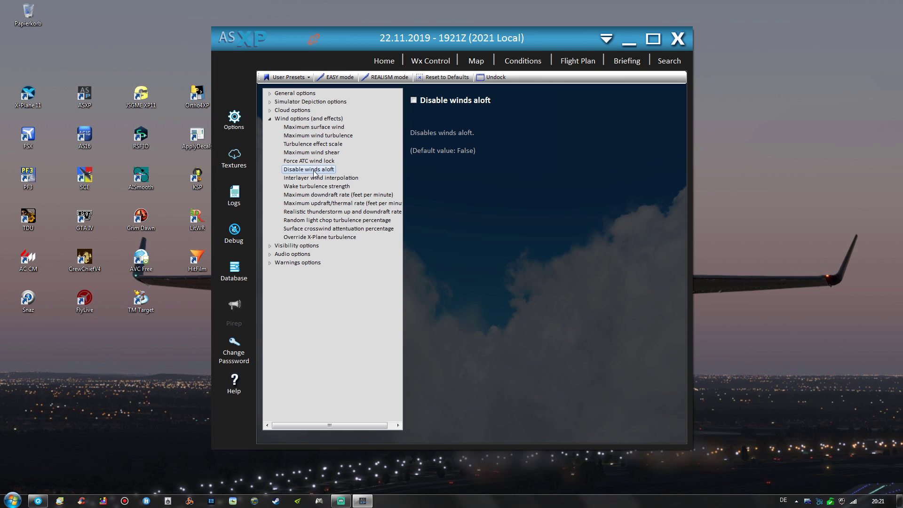
click(316, 178)
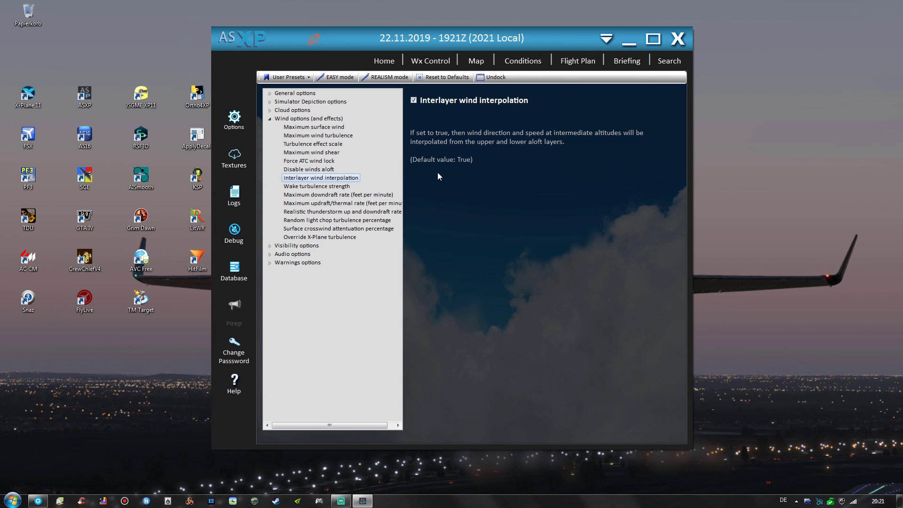
click(332, 186)
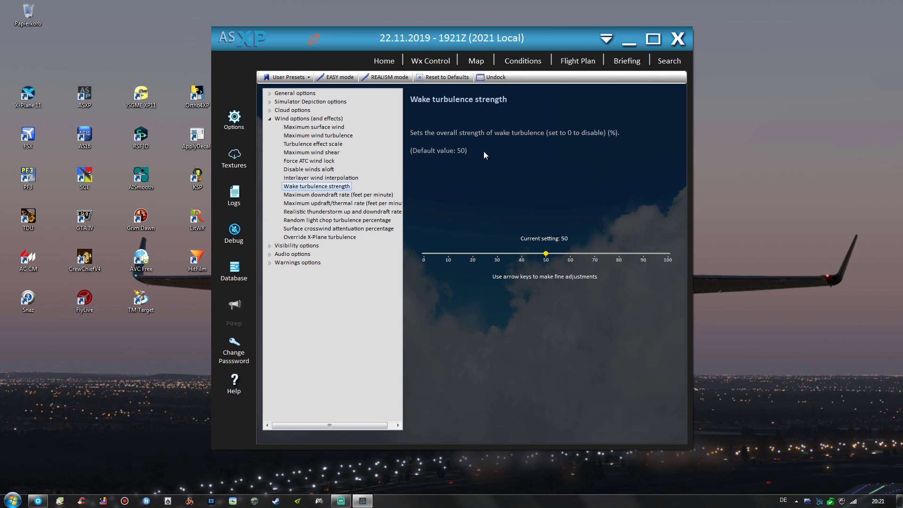
key(Down)
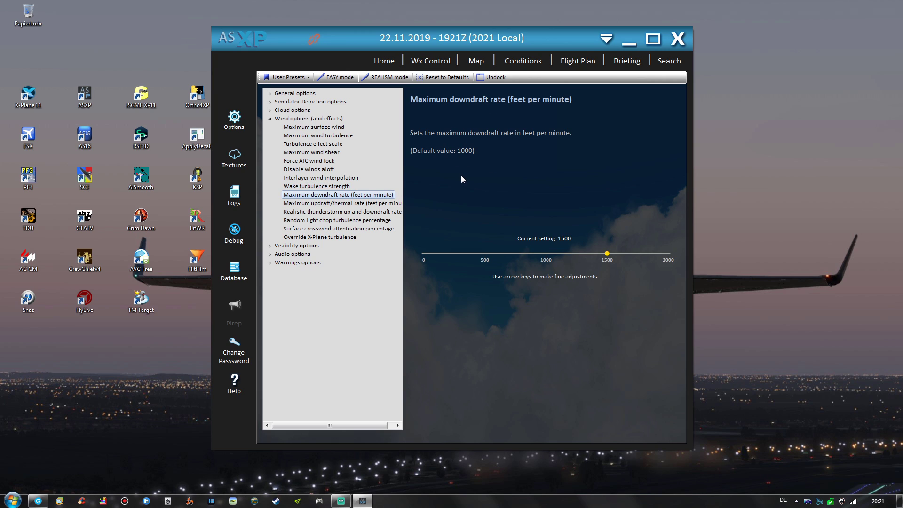
click(349, 205)
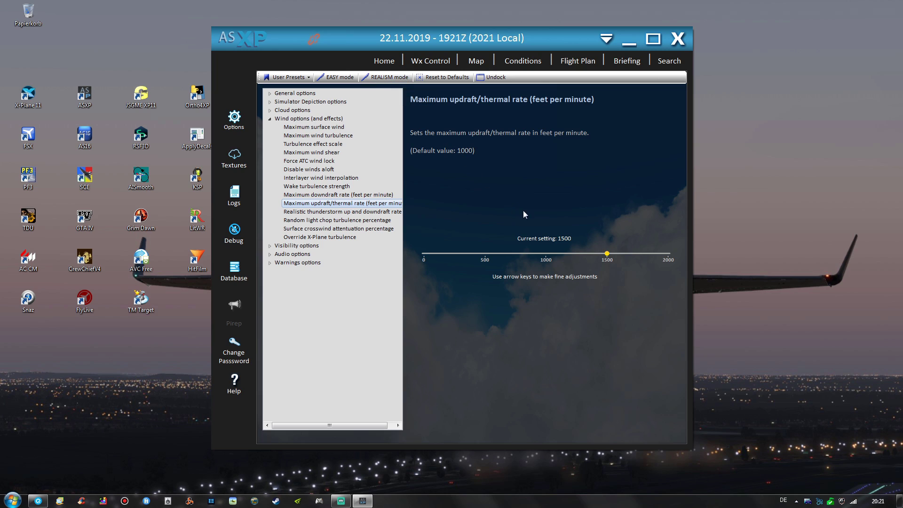
click(335, 213)
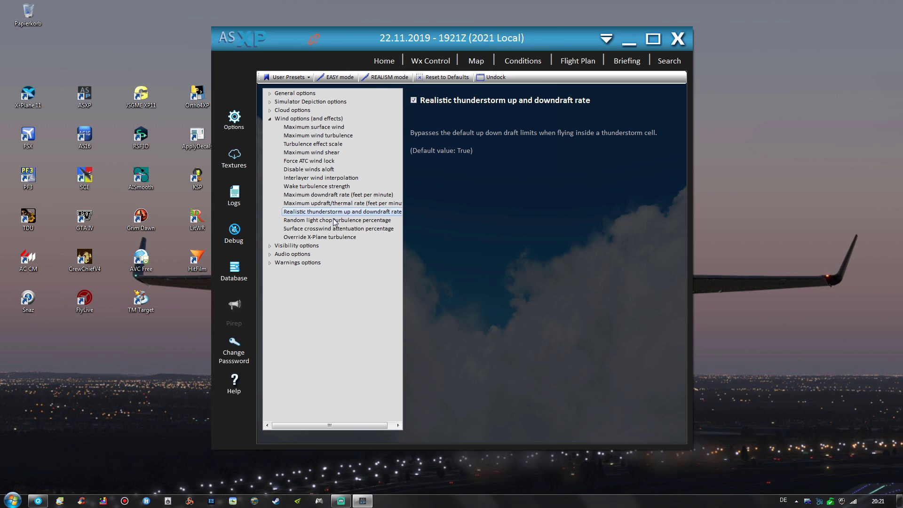
click(336, 220)
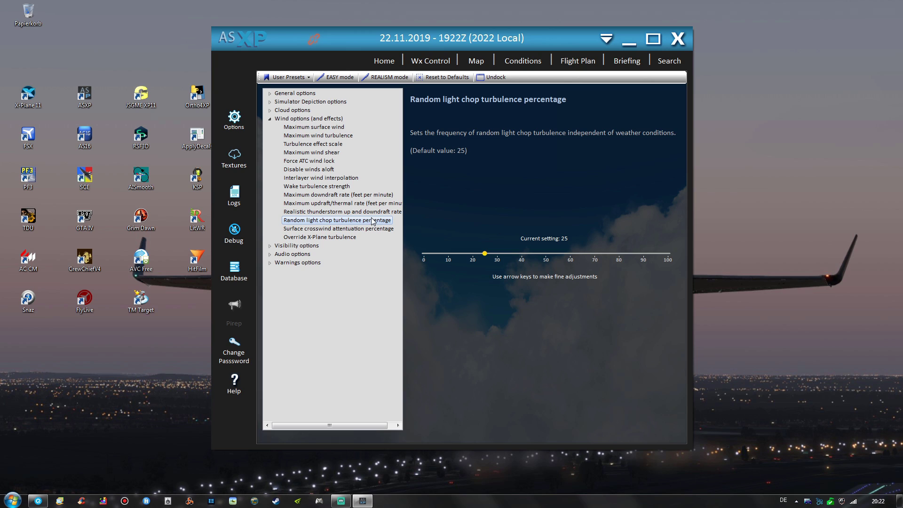
Check crosswind attenuation at 40 and the turbulence override, then view Fog layer generation (True)
click(324, 229)
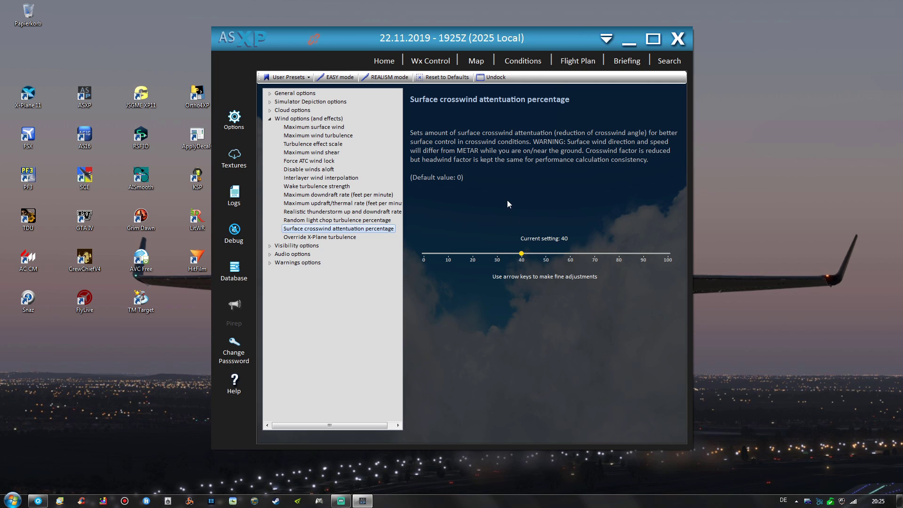
click(329, 237)
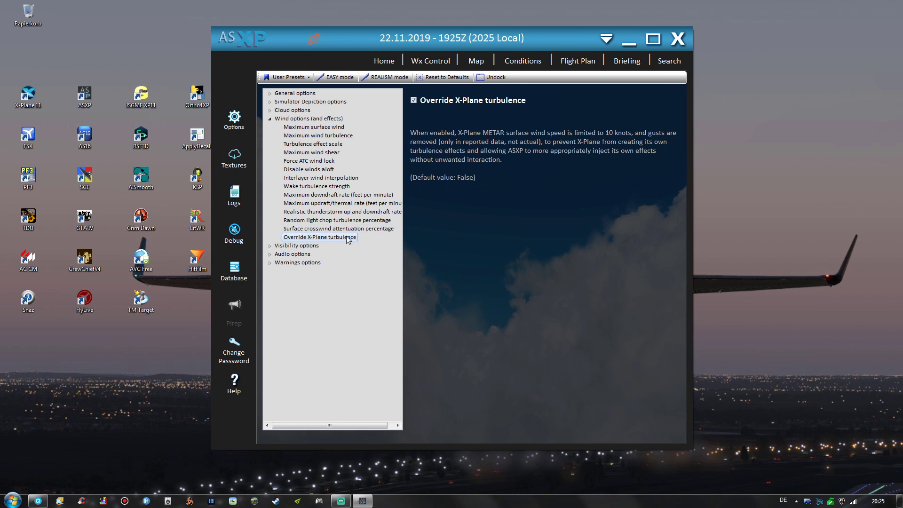
click(270, 119)
click(271, 127)
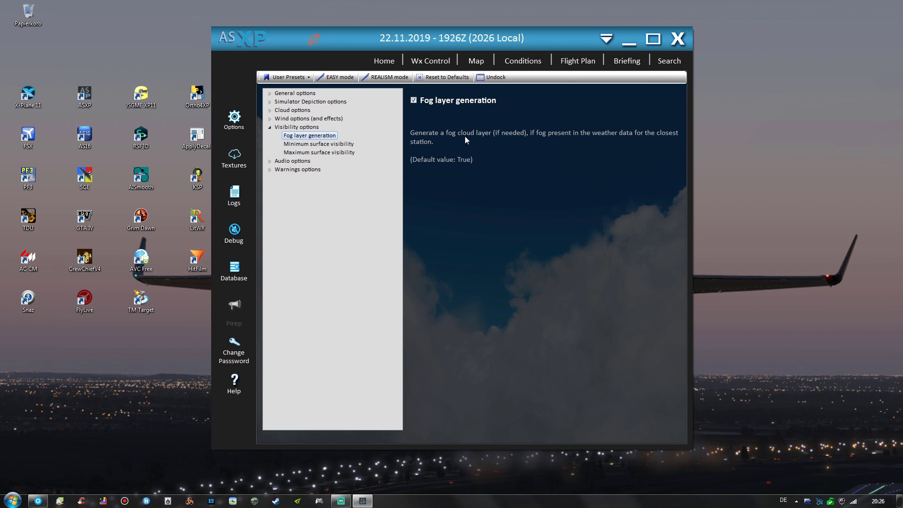
Check surface visibility limits (minimum 0, maximum 40), then view Play wind shear aural alert (True)
click(332, 144)
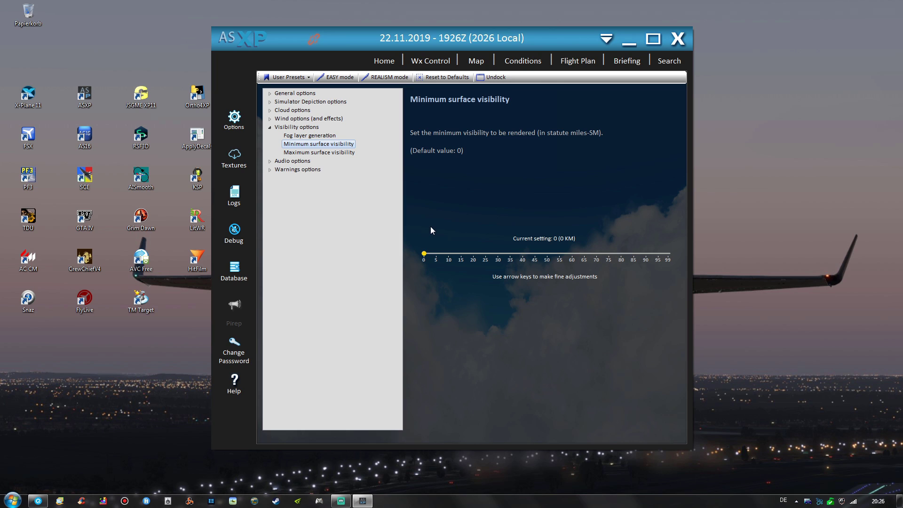
click(337, 153)
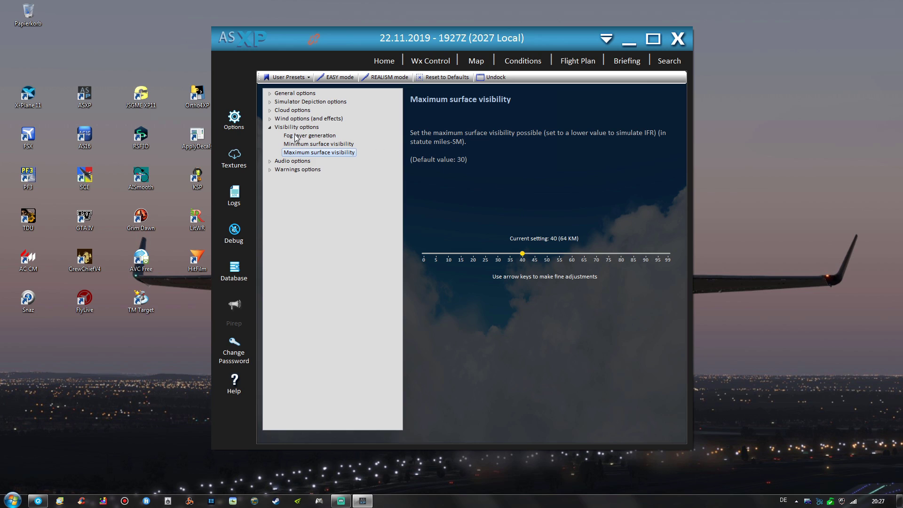
click(292, 161)
click(310, 152)
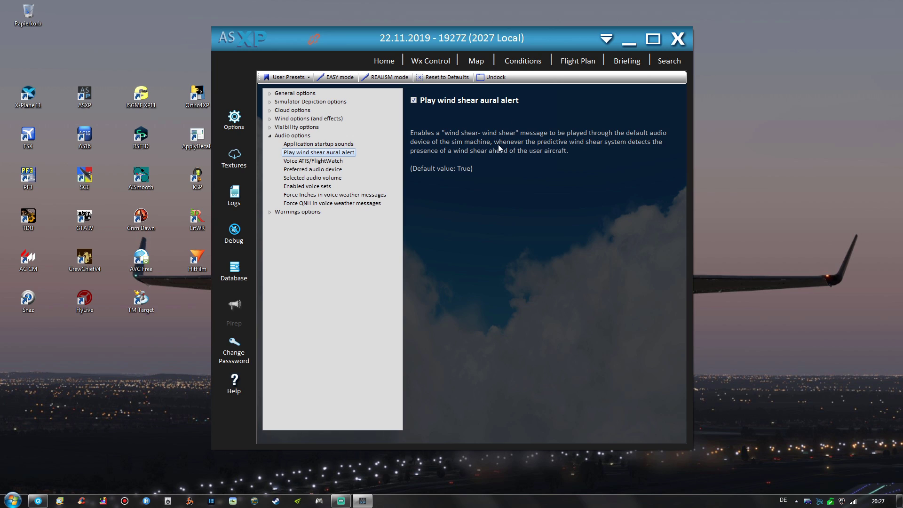
Check the Voice ATIS/FlightWatch option, audio volume at 80 and the enabled voice sets
click(327, 161)
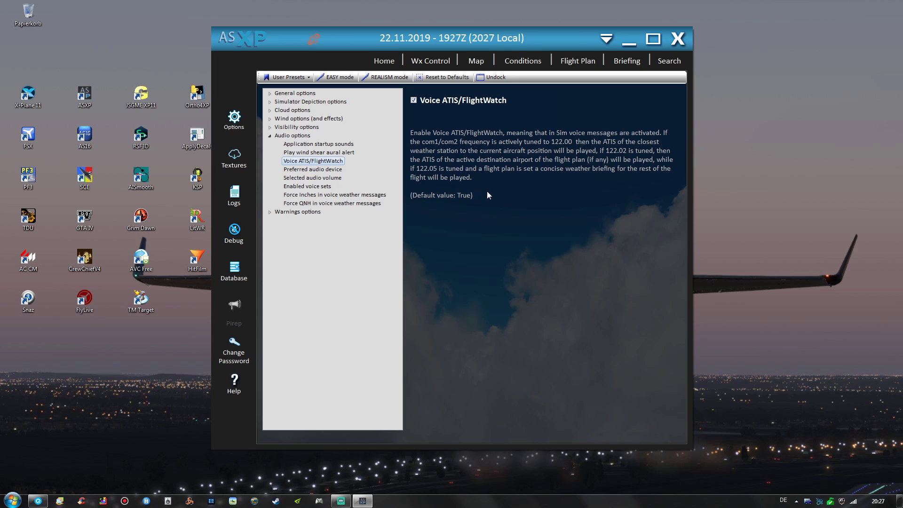
key(Down)
key(Down)
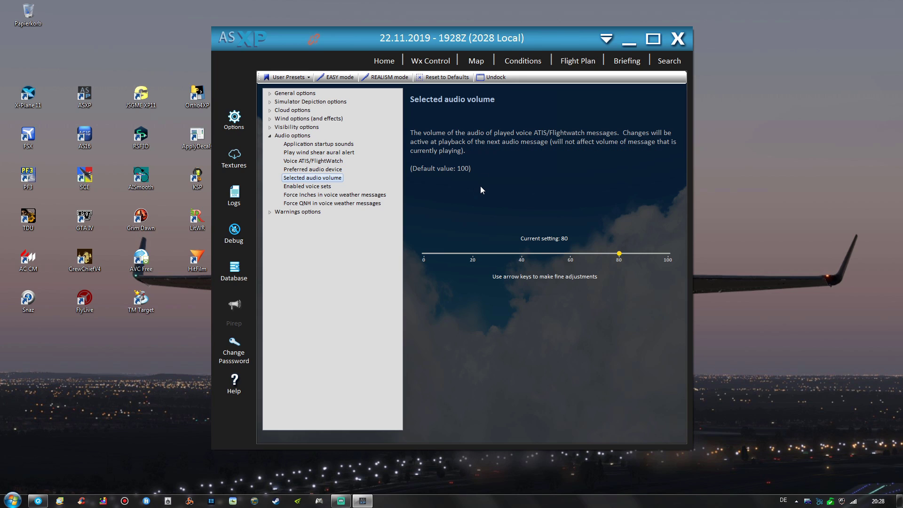
click(324, 188)
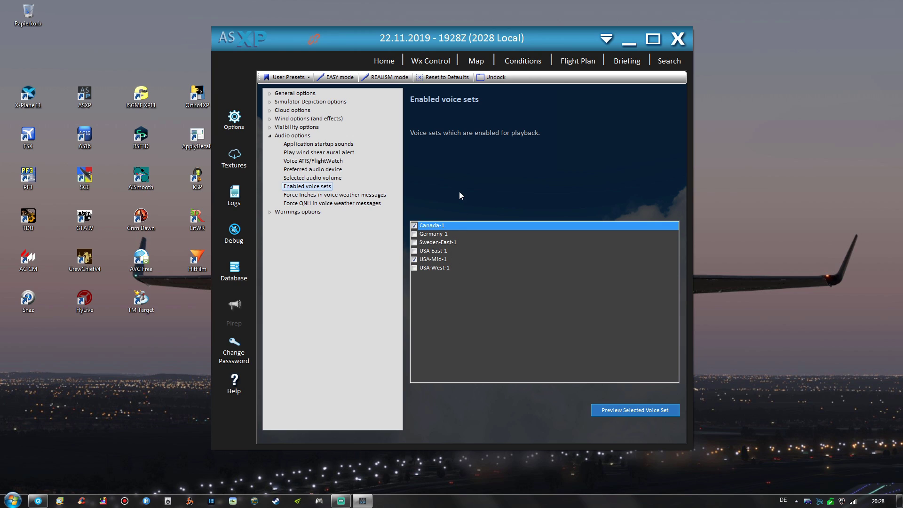
Compare Force Inches and Force QNH voice message options, leaving Force QNH at False
click(337, 195)
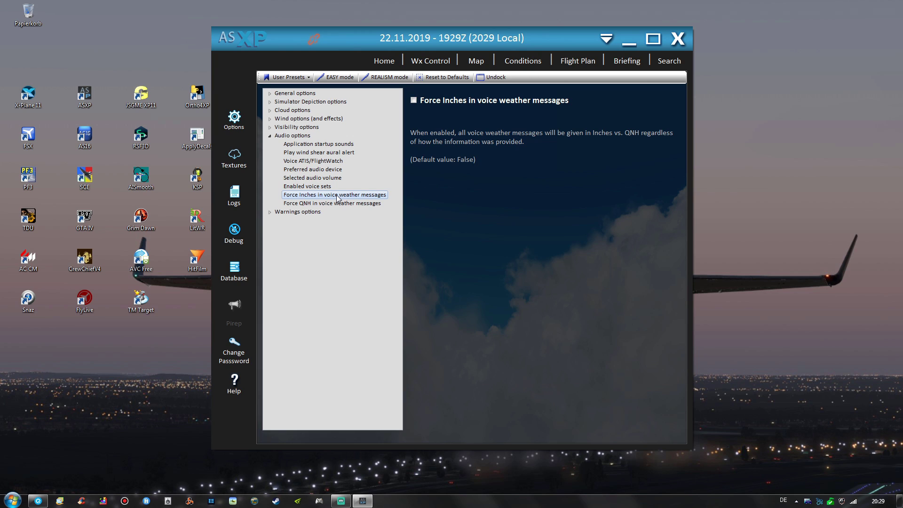
click(337, 203)
click(332, 197)
click(339, 204)
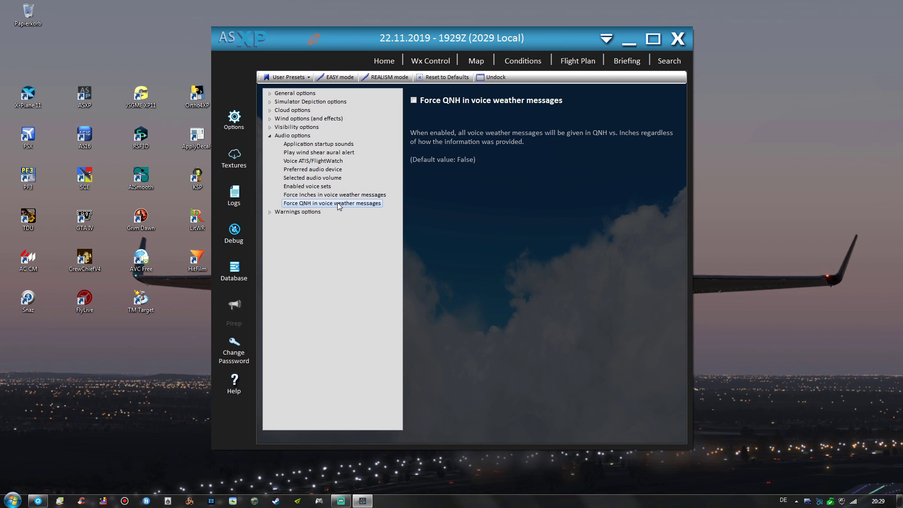
click(338, 195)
click(338, 204)
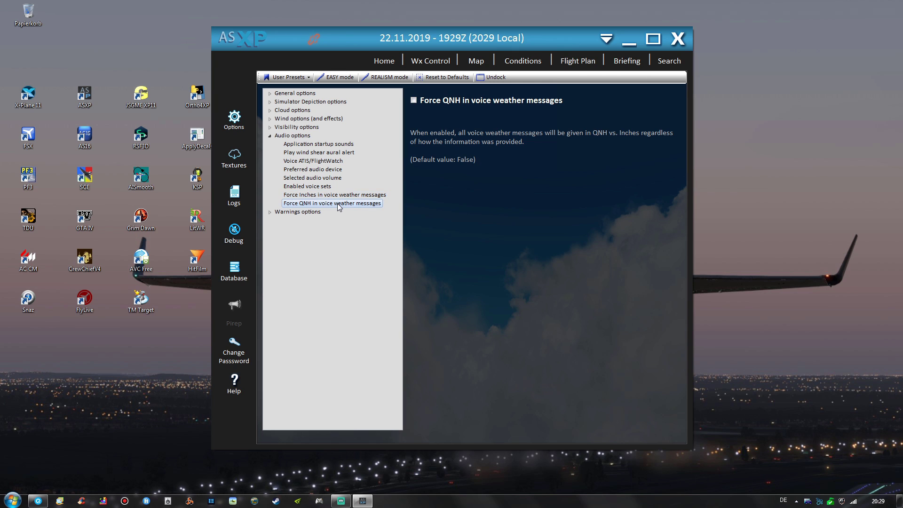